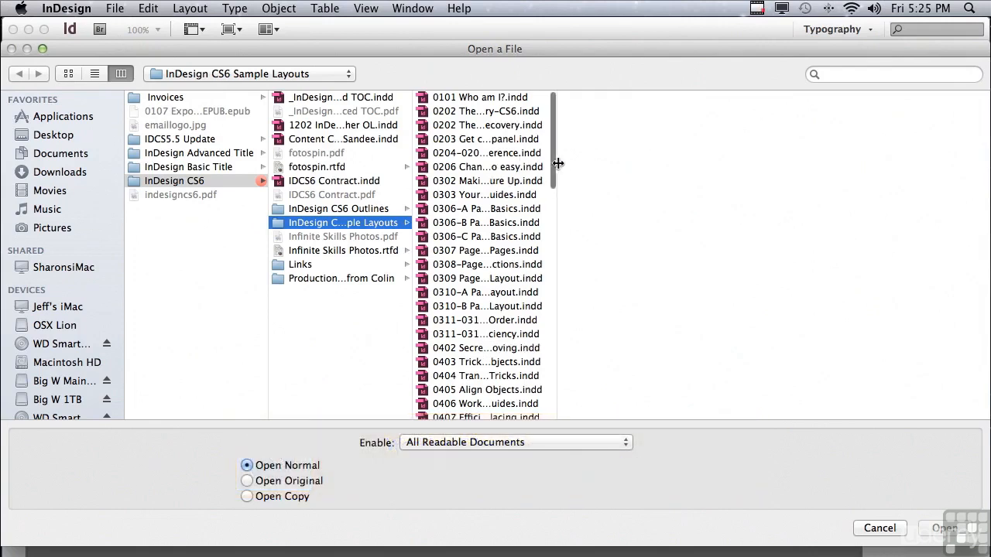
# Step: Open 1201 Mastering the Art of Placing Graphics.indd from the sample layouts folder
pyautogui.moveTo(551, 166); pyautogui.dragTo(544, 404)
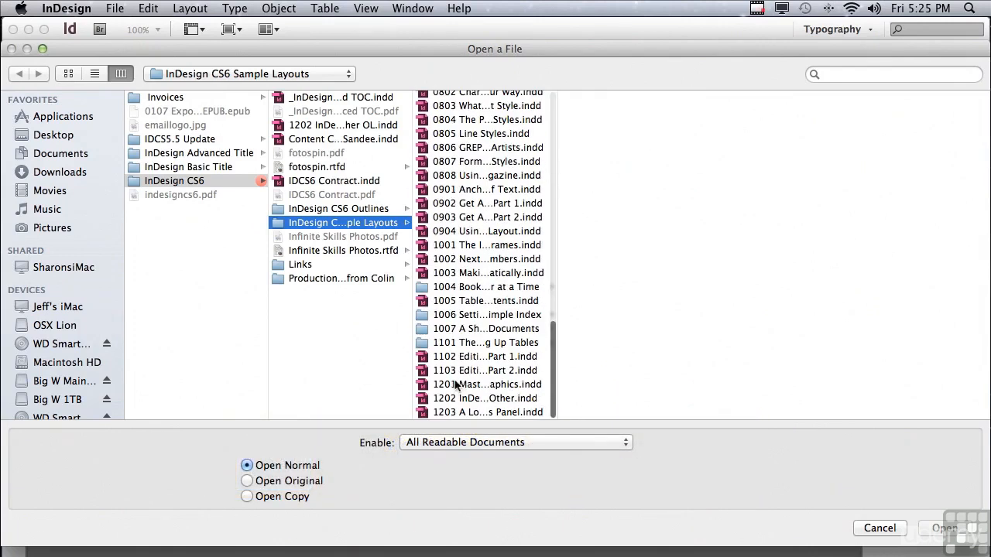
pyautogui.click(446, 385)
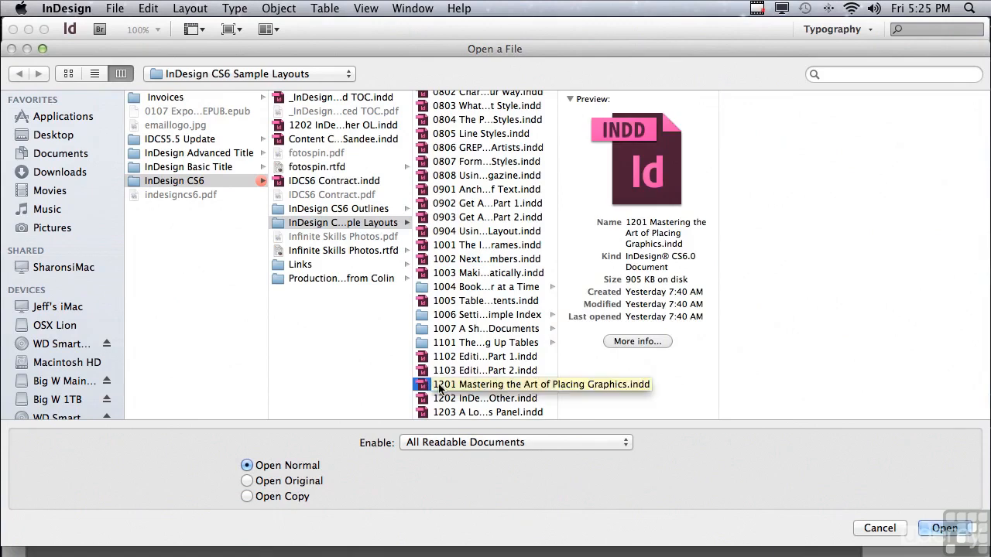
pyautogui.click(931, 529)
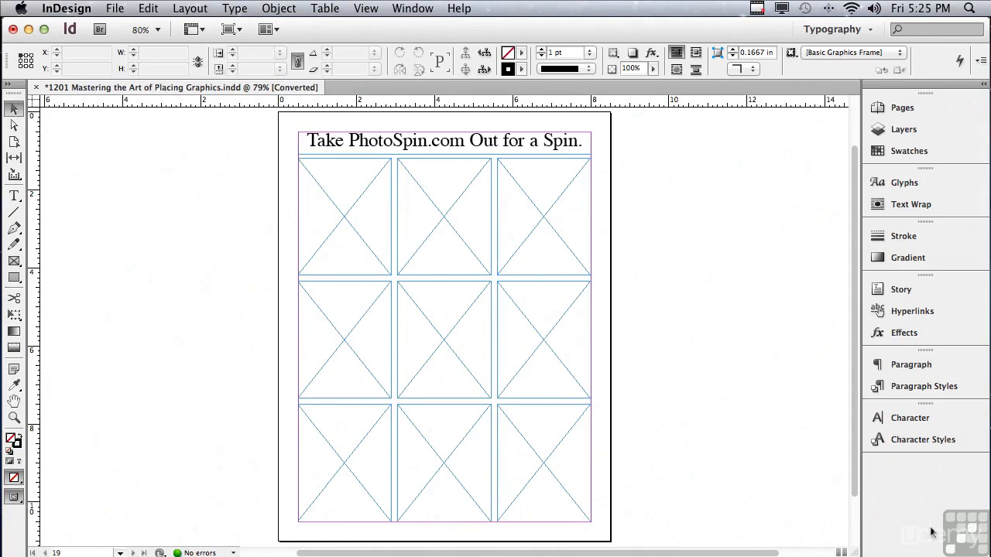
pyautogui.click(114, 8)
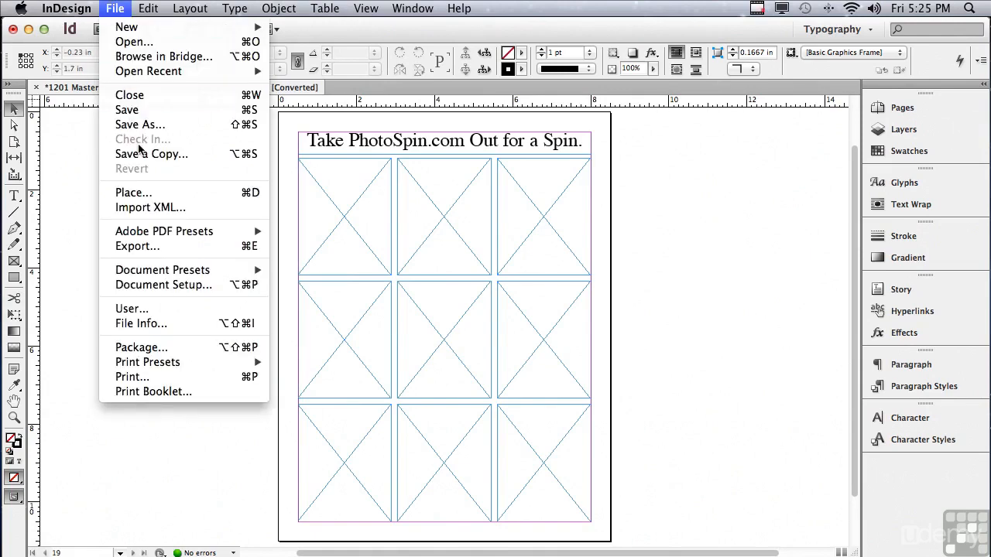
pyautogui.click(135, 192)
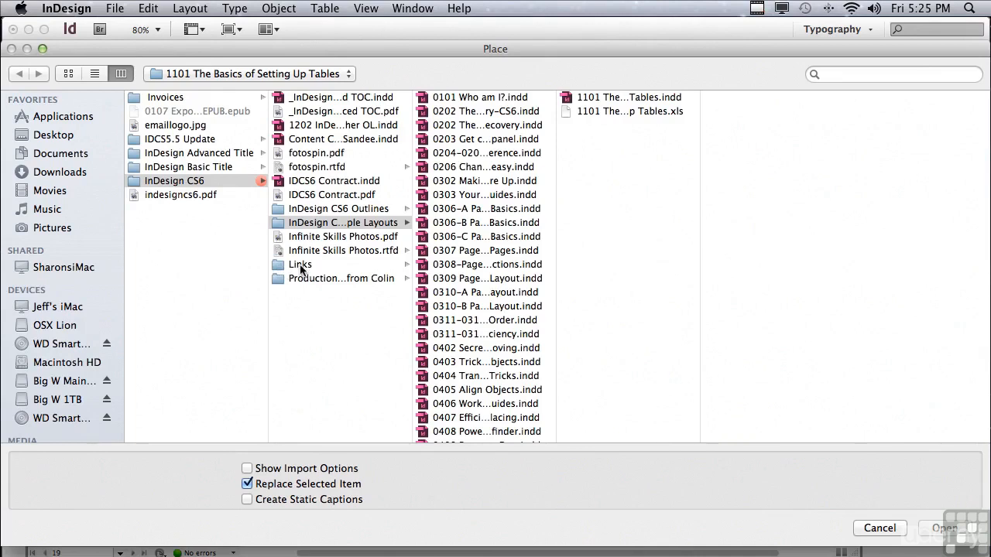
pyautogui.click(300, 265)
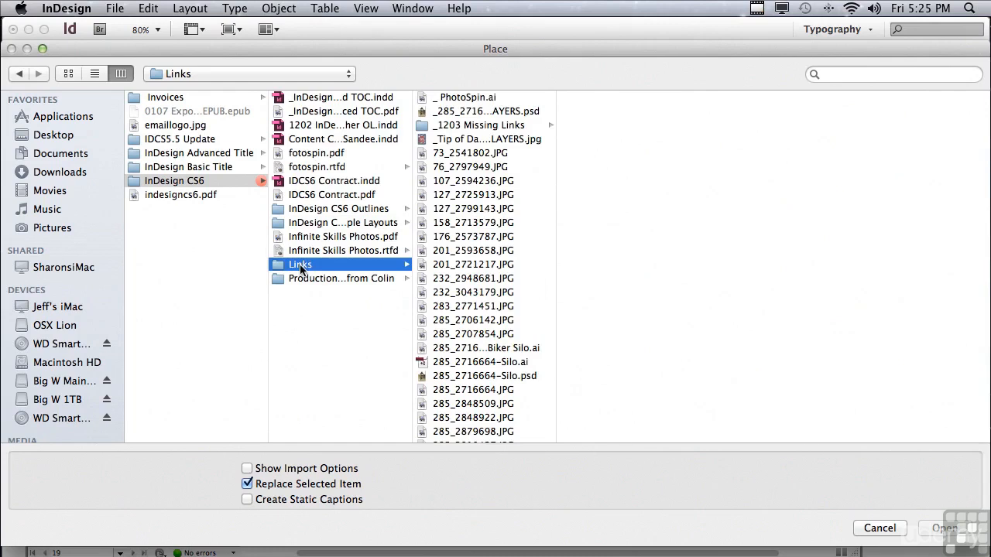
pyautogui.click(443, 154)
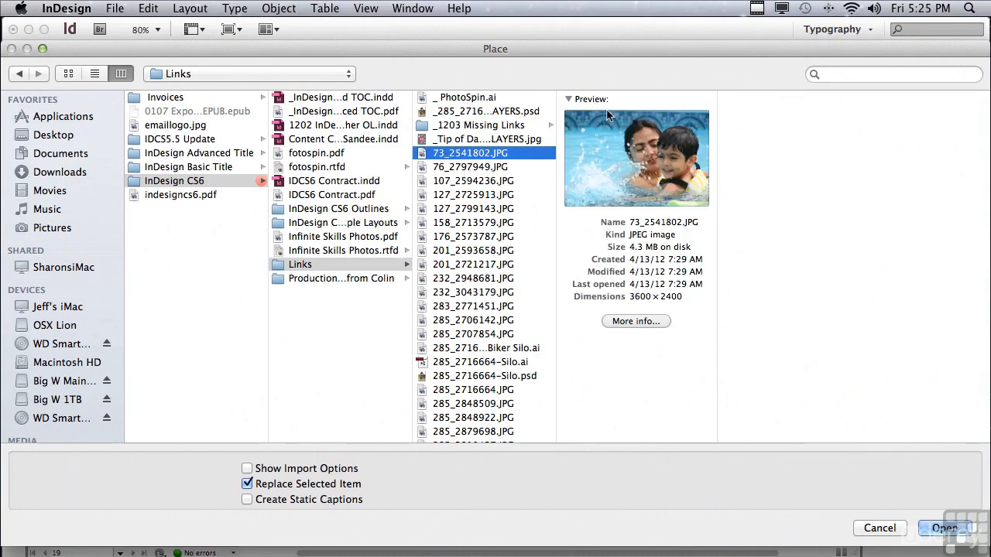
pyautogui.click(475, 168)
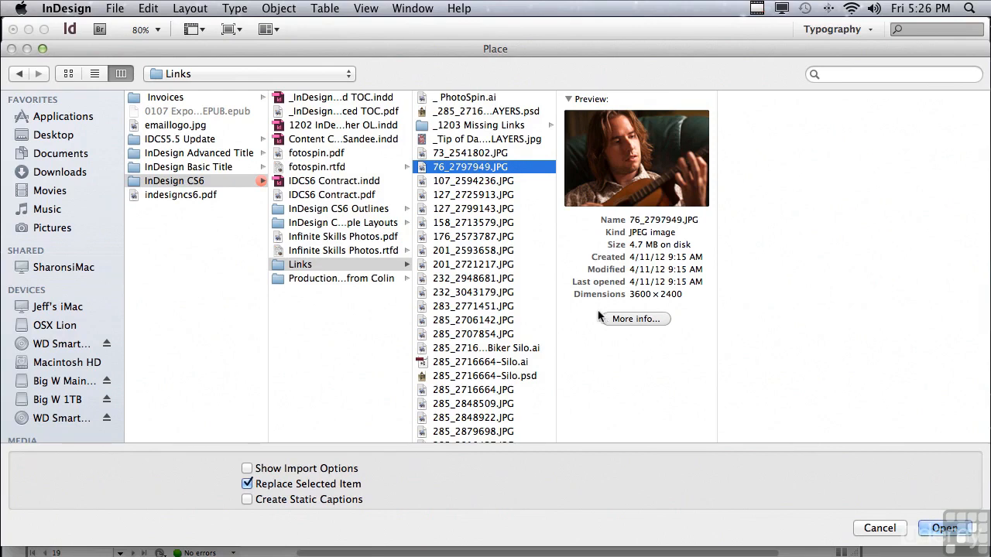
pyautogui.click(480, 154)
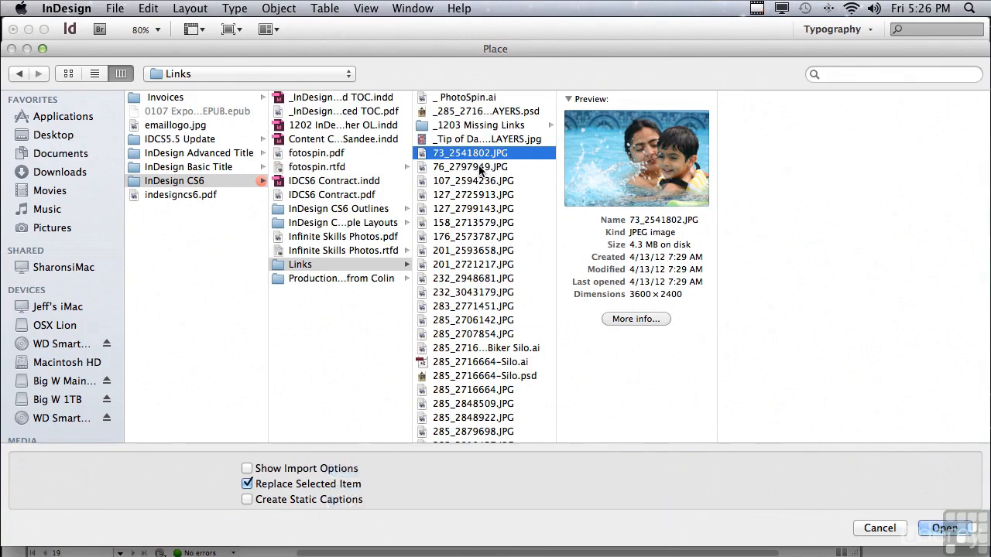
pyautogui.keyDown('super'); pyautogui.click(480, 168); pyautogui.keyUp('super')
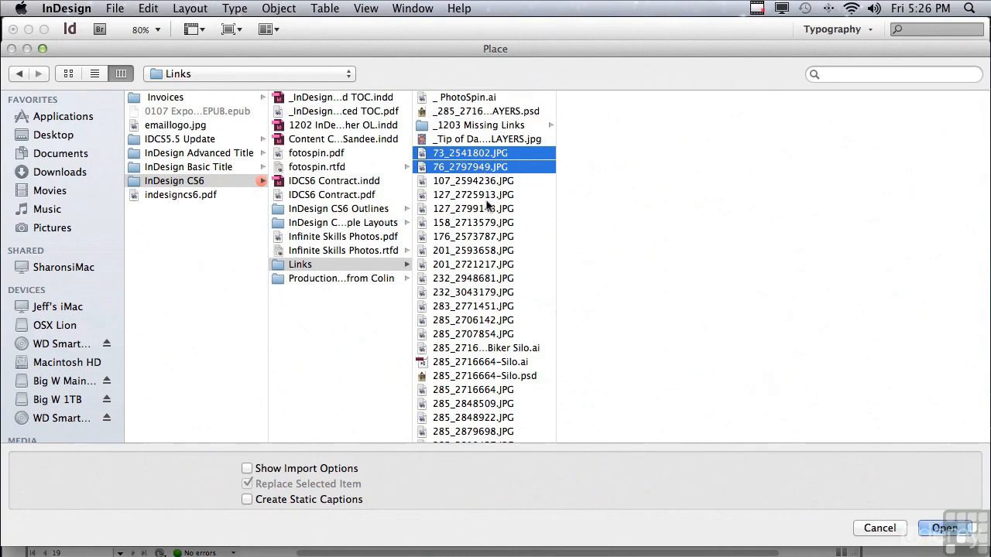
pyautogui.click(869, 532)
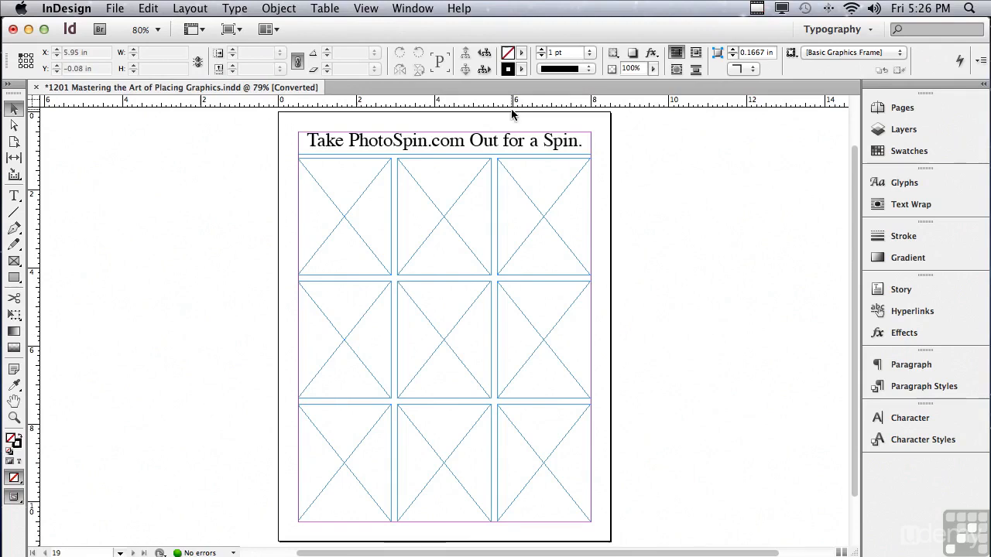
# Step: Open Mini Bridge and select the image 73_2541802.JPG in the Links folder
pyautogui.click(414, 11)
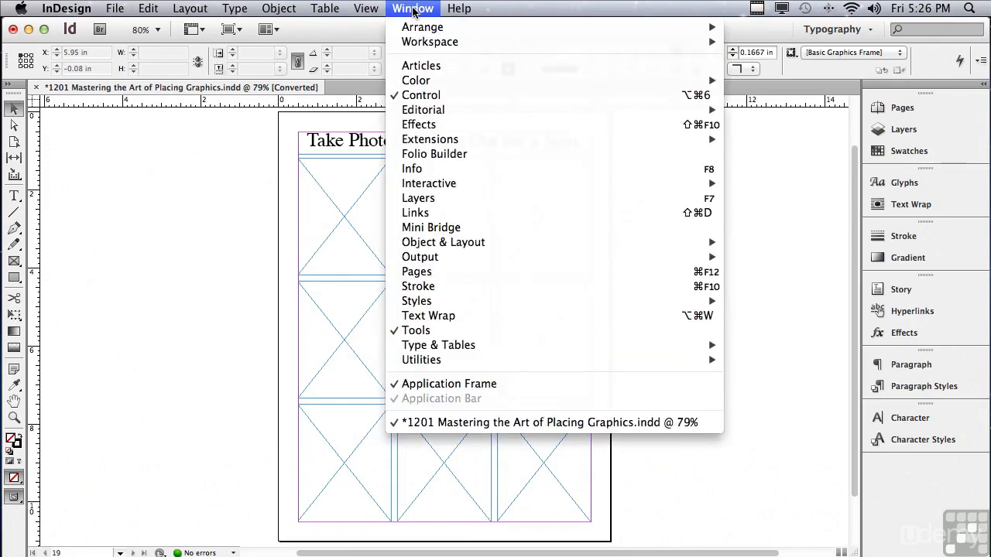
pyautogui.click(434, 228)
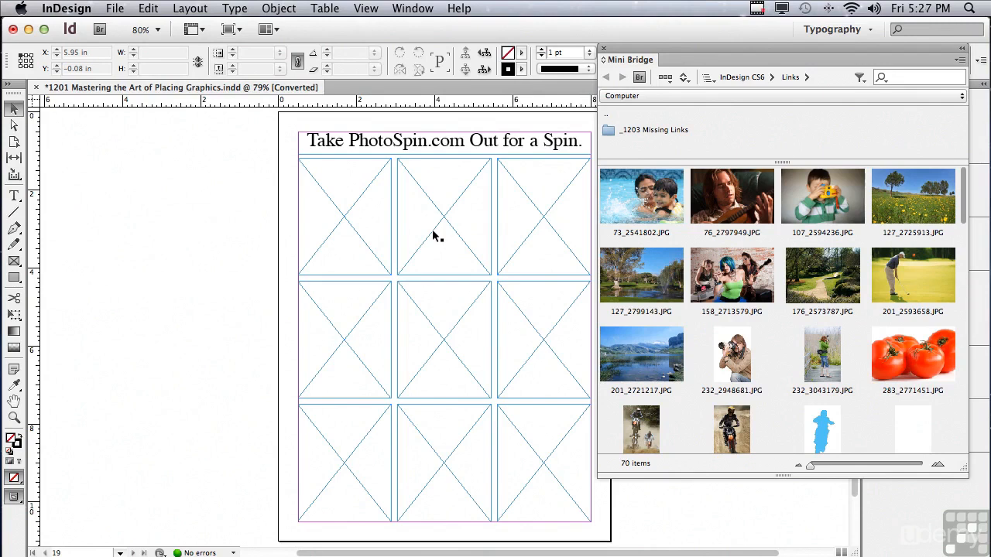
pyautogui.click(627, 200)
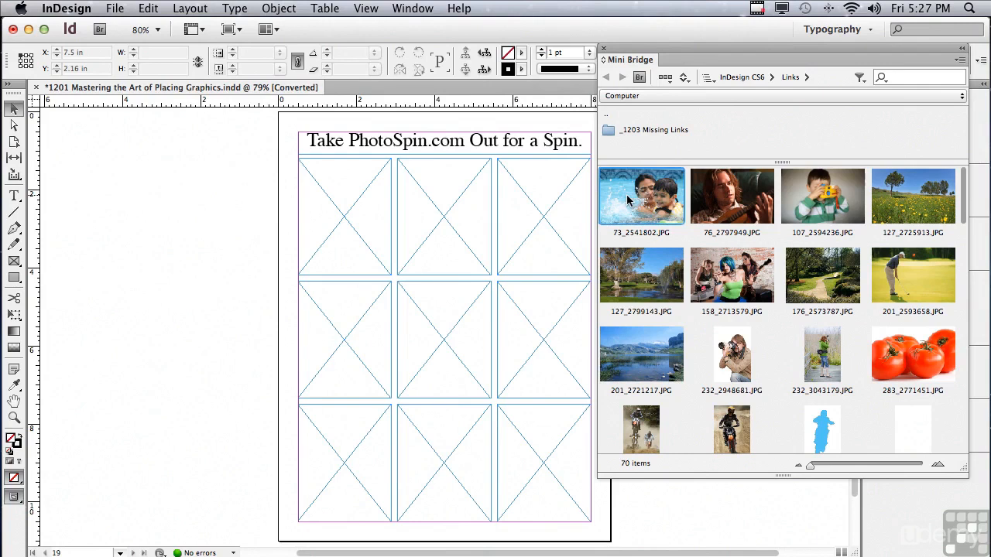
# Step: Try placing 73_2541802.JPG in the first frame of the top row, and undo the placement
pyautogui.moveTo(626, 200); pyautogui.dragTo(365, 206)
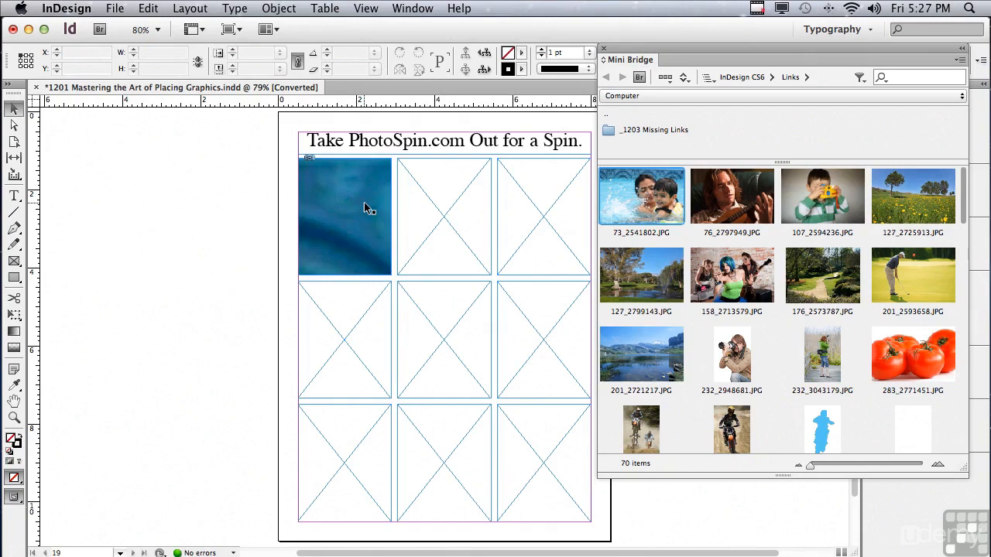
pyautogui.press('super+z')
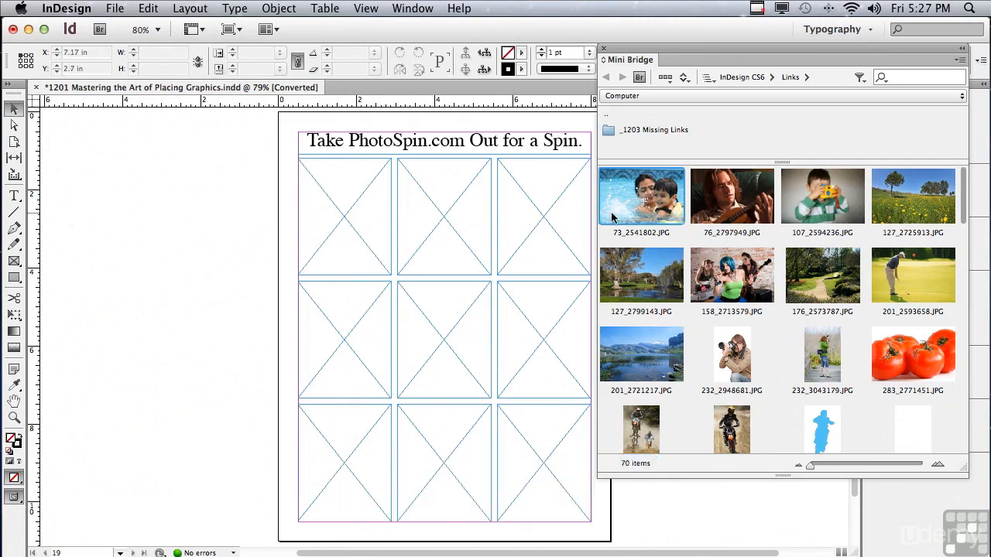
# Step: Add the eight images from 76_2797949.JPG through 201_2721217.JPG to the selection and load all nine for placing in the document
pyautogui.keyDown('super'); pyautogui.click(710, 209); pyautogui.keyUp('super')
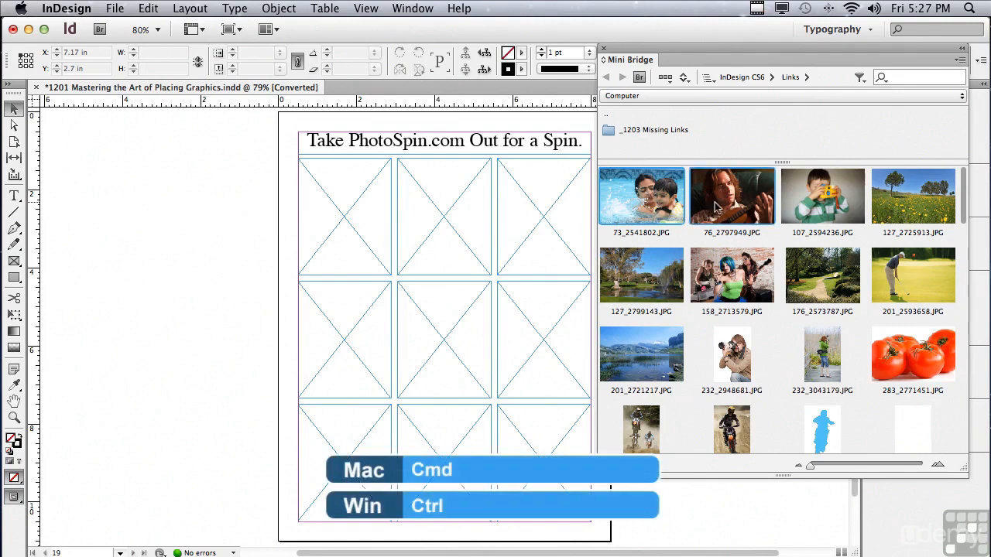
pyautogui.keyDown('super'); pyautogui.click(803, 202); pyautogui.keyUp('super')
pyautogui.keyDown('super'); pyautogui.click(890, 209); pyautogui.keyUp('super')
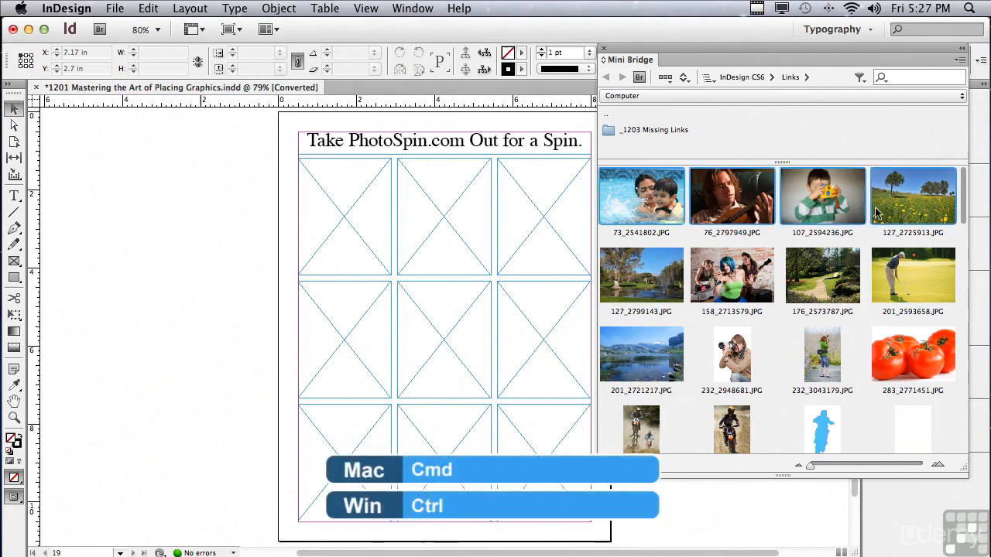
pyautogui.keyDown('super'); pyautogui.click(655, 278); pyautogui.keyUp('super')
pyautogui.keyDown('super'); pyautogui.click(737, 281); pyautogui.keyUp('super')
pyautogui.keyDown('super'); pyautogui.click(822, 279); pyautogui.keyUp('super')
pyautogui.keyDown('super'); pyautogui.click(895, 290); pyautogui.keyUp('super')
pyautogui.keyDown('super'); pyautogui.click(654, 357); pyautogui.keyUp('super')
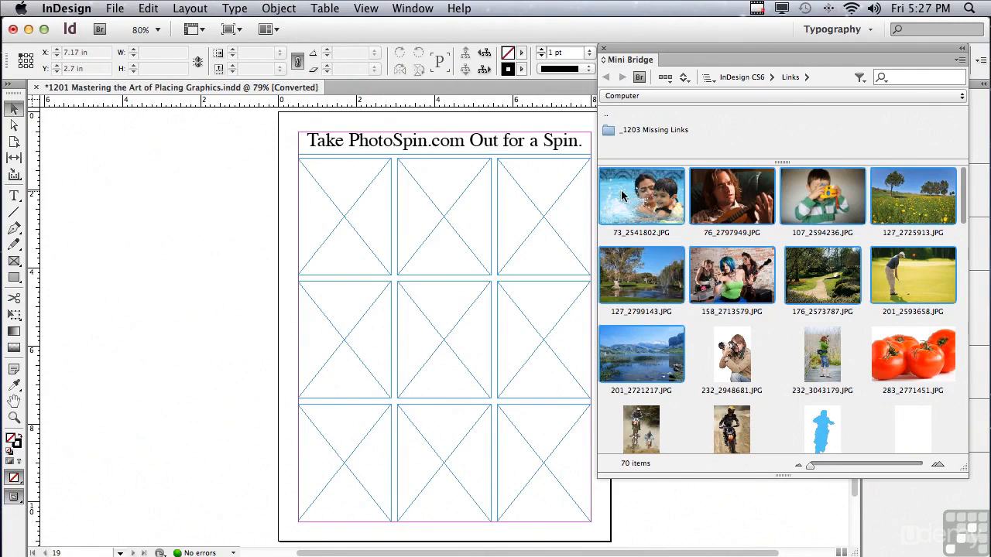
pyautogui.moveTo(621, 195); pyautogui.dragTo(284, 213)
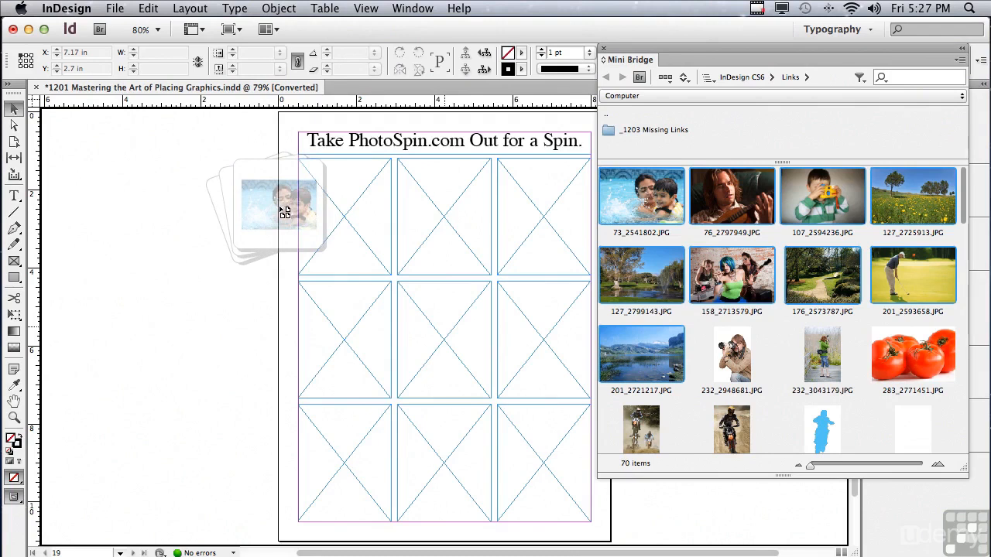
pyautogui.moveTo(284, 213); pyautogui.dragTo(282, 210)
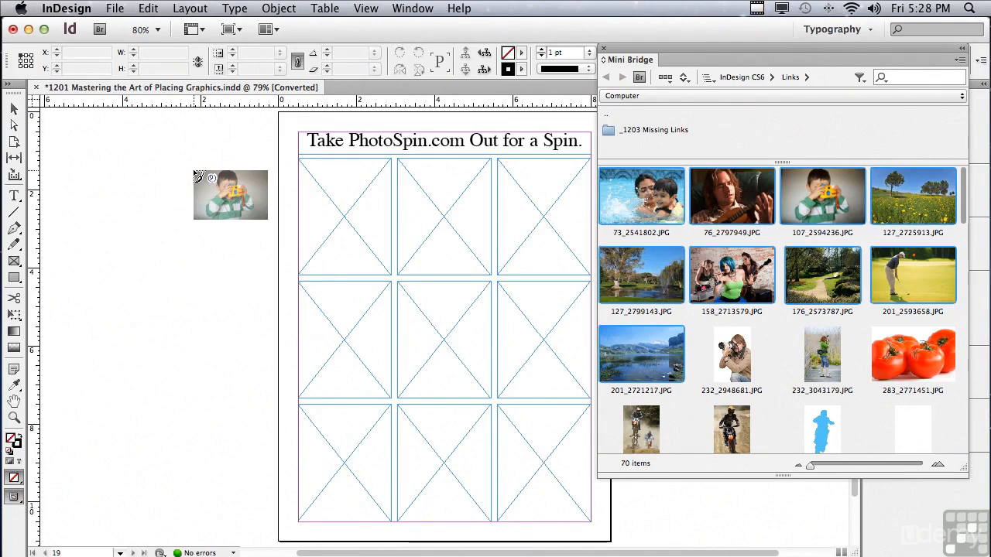
# Step: Cycle forward through the loaded images and return to 107_2594236.JPG
pyautogui.press('Right')
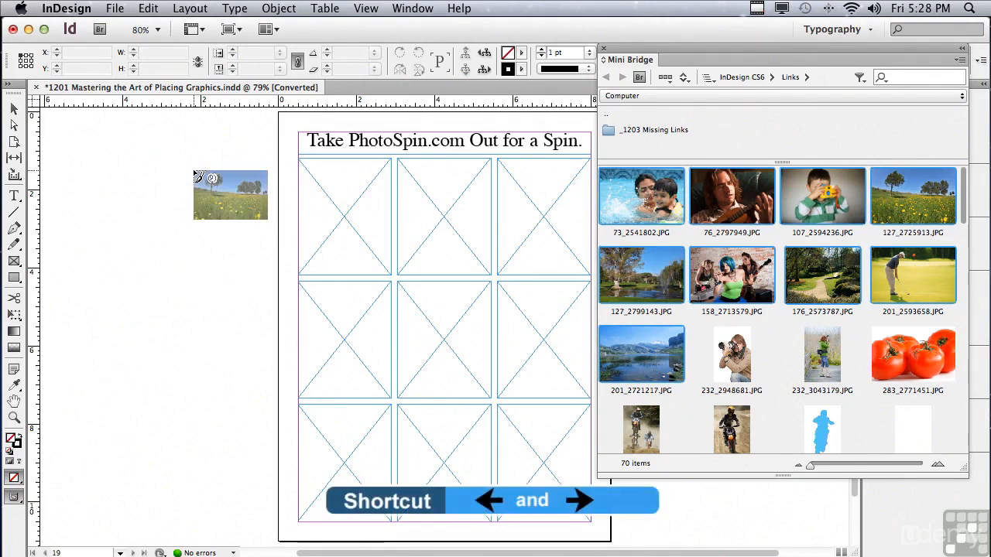
pyautogui.press('Right')
pyautogui.press('Right')
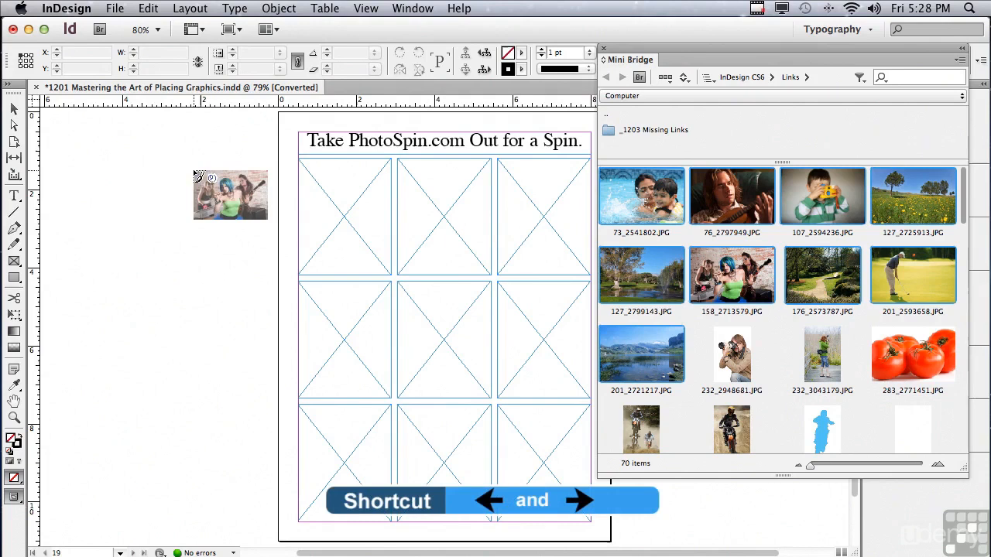
pyautogui.press('Left')
pyautogui.press('Left')
pyautogui.press('Left')
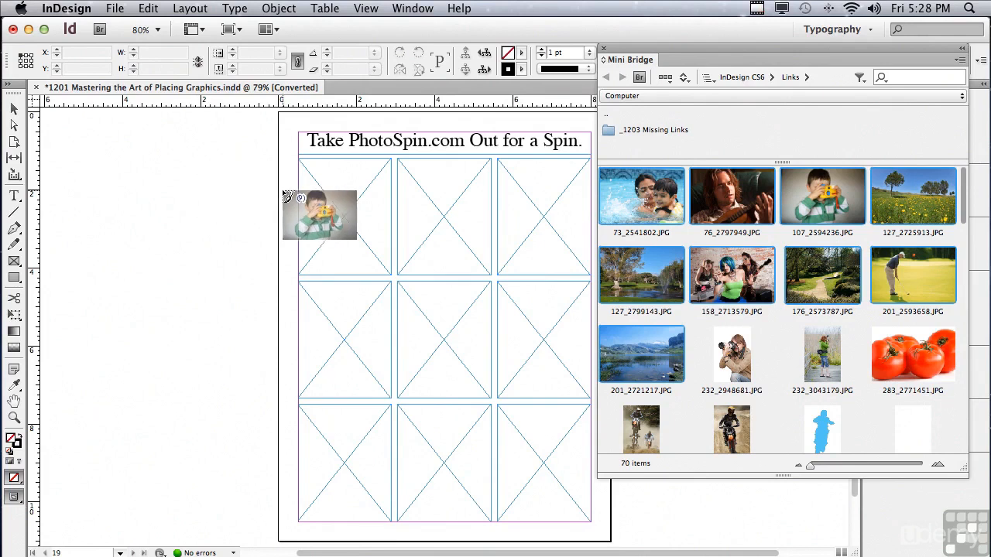
# Step: Place the nine loaded images into the grid frames one by one, row by row, starting with 107_2594236.JPG
pyautogui.click(334, 203)
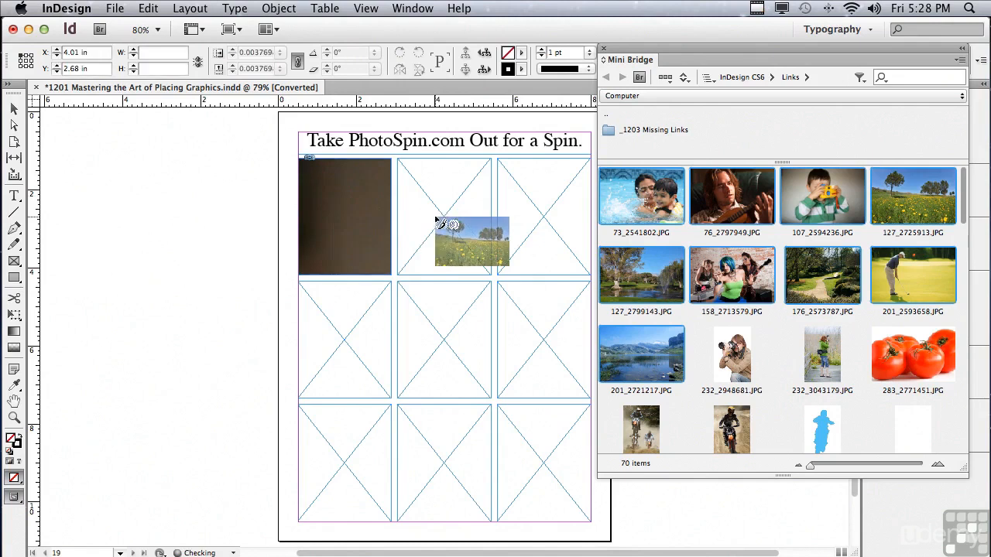
pyautogui.click(441, 220)
pyautogui.click(531, 219)
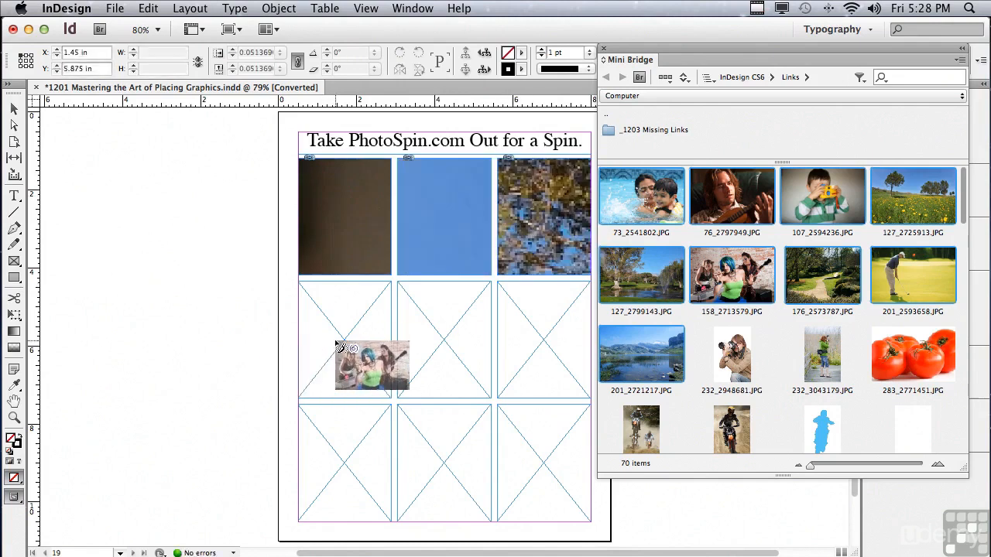
pyautogui.click(344, 344)
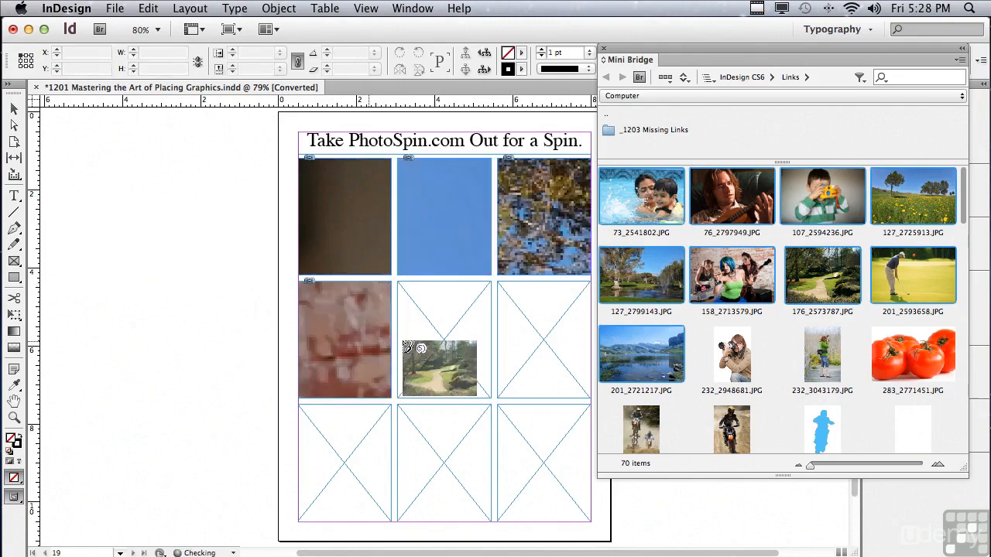
pyautogui.click(476, 345)
pyautogui.click(550, 350)
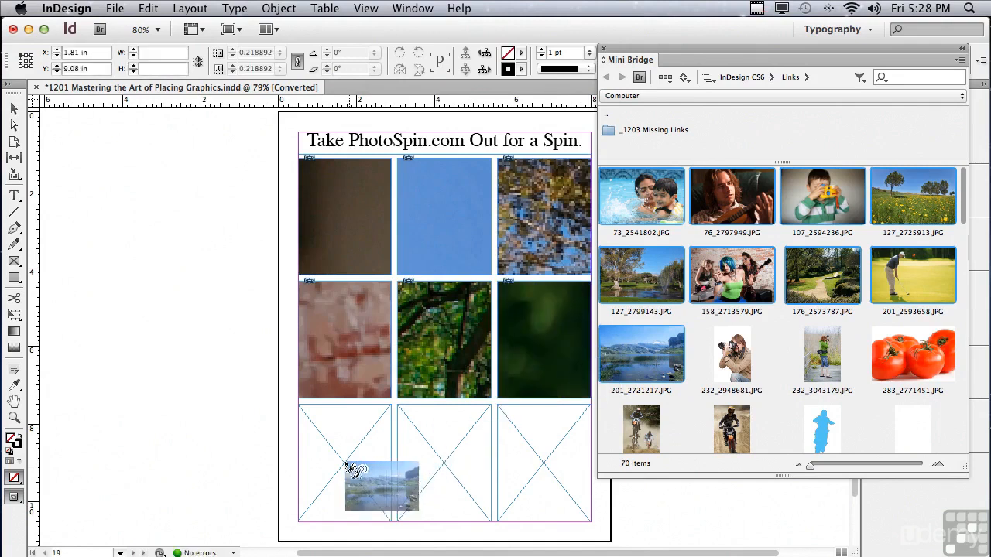
pyautogui.click(350, 464)
pyautogui.click(462, 470)
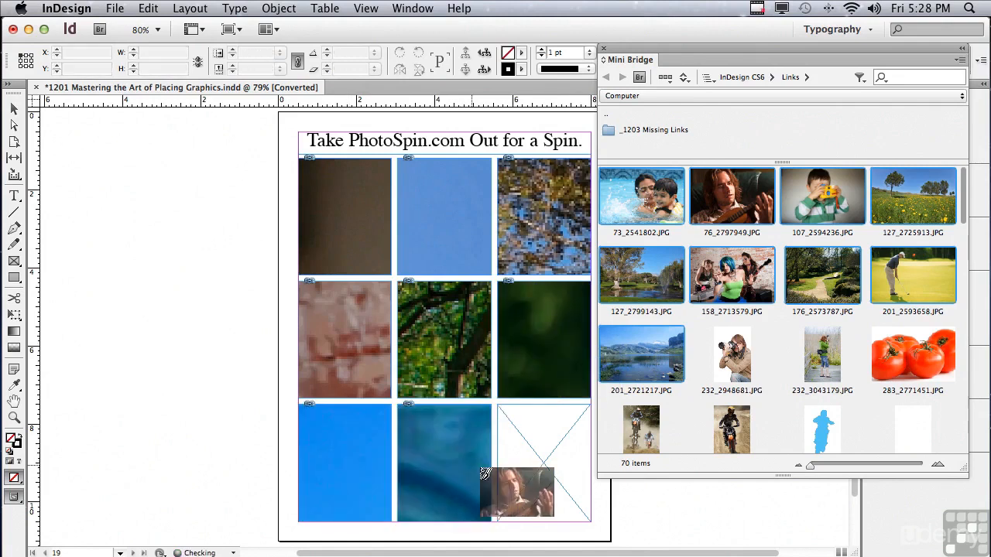
pyautogui.click(534, 461)
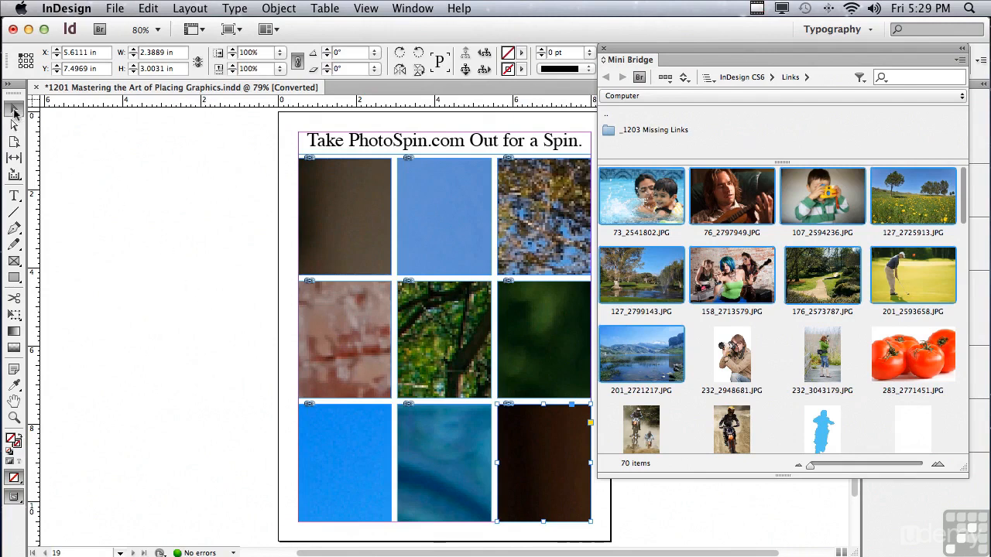
# Step: Select the content of all nine frames and delete the images, keeping the empty frames
pyautogui.click(125, 164)
pyautogui.moveTo(164, 193); pyautogui.dragTo(514, 473)
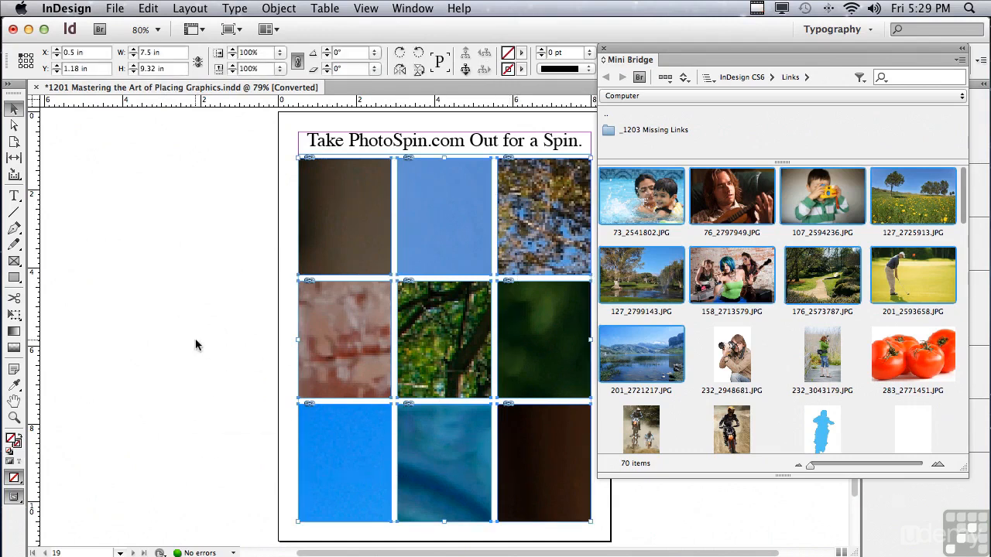
pyautogui.click(467, 71)
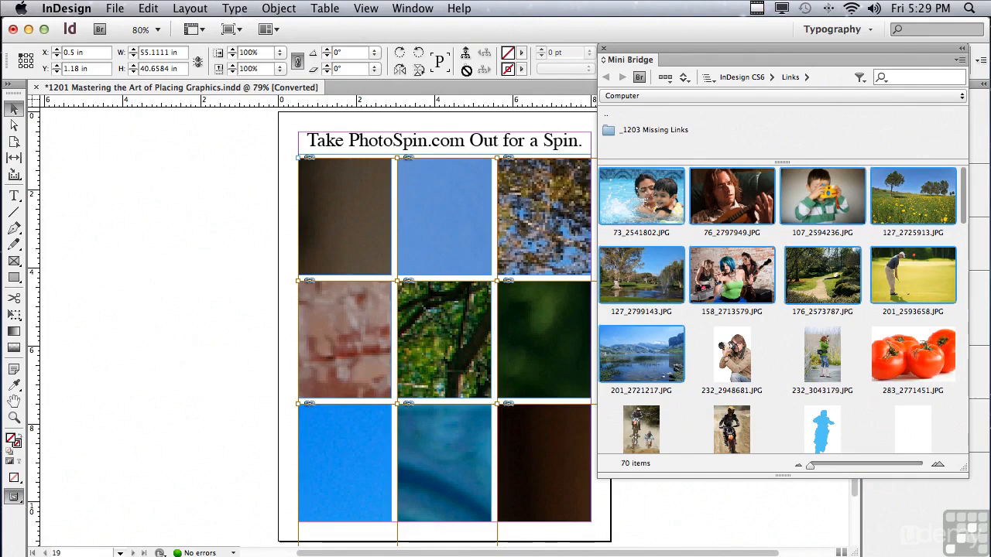
pyautogui.press('Delete')
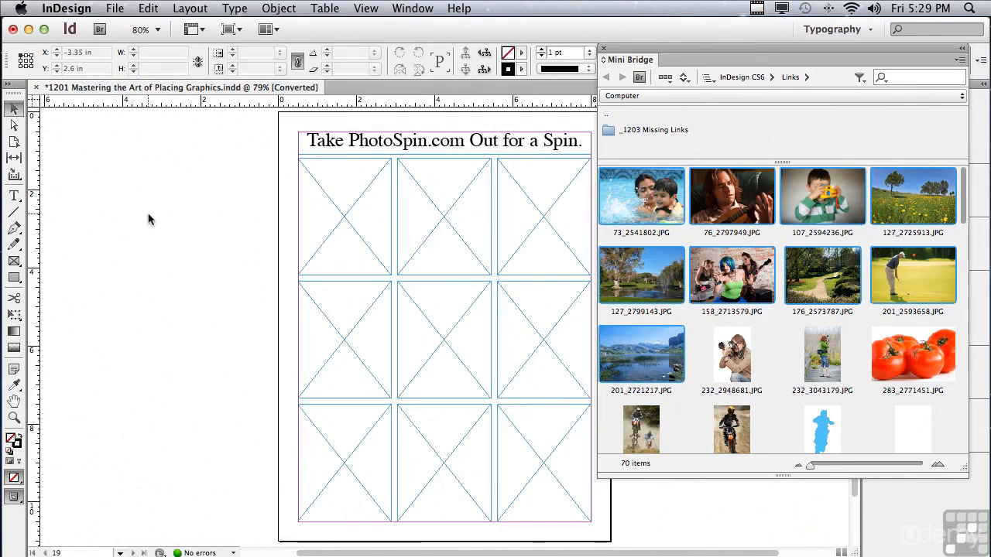
# Step: Select all nine empty frames and set their frame fitting option to Fill Frame Proportionally
pyautogui.moveTo(139, 196); pyautogui.dragTo(532, 464)
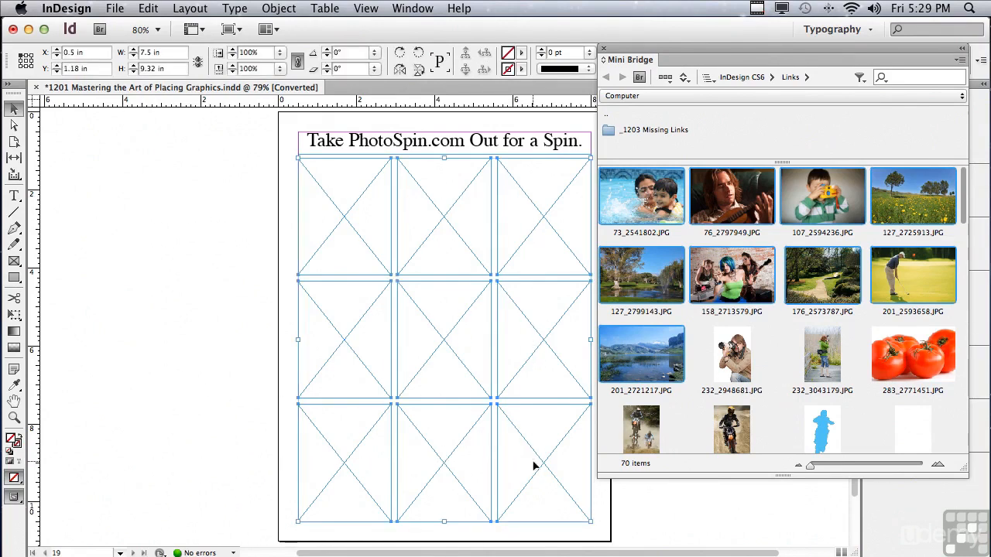
pyautogui.click(267, 8)
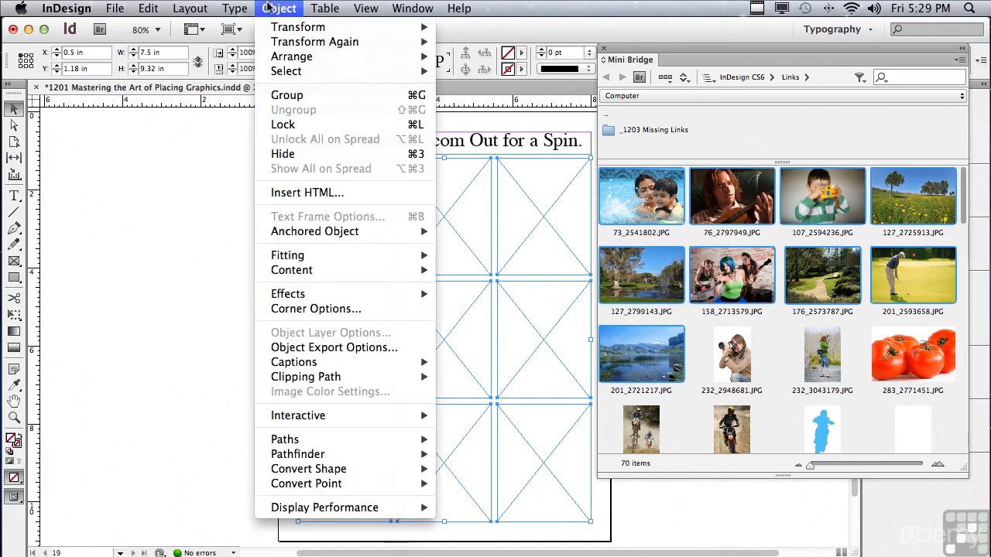
pyautogui.moveTo(290, 256)
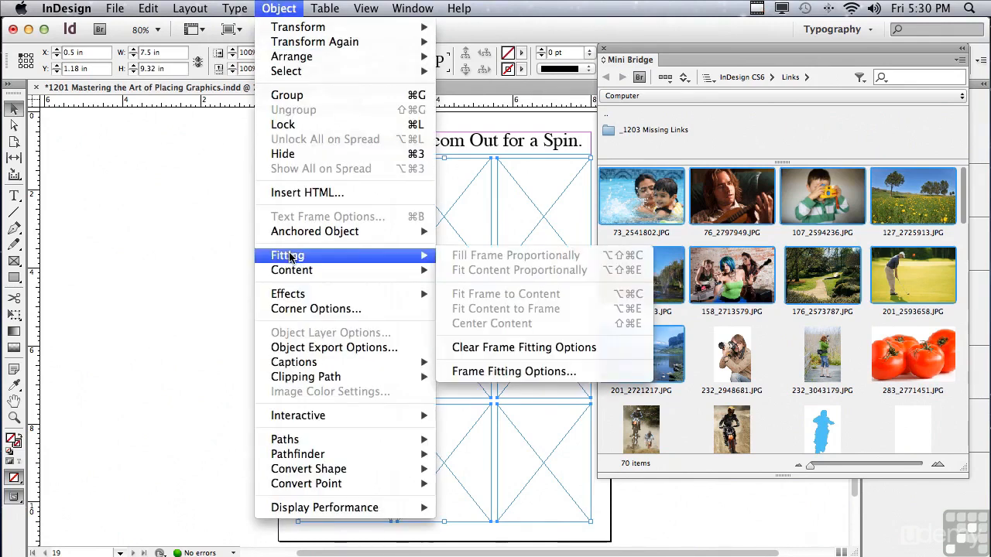
pyautogui.click(470, 373)
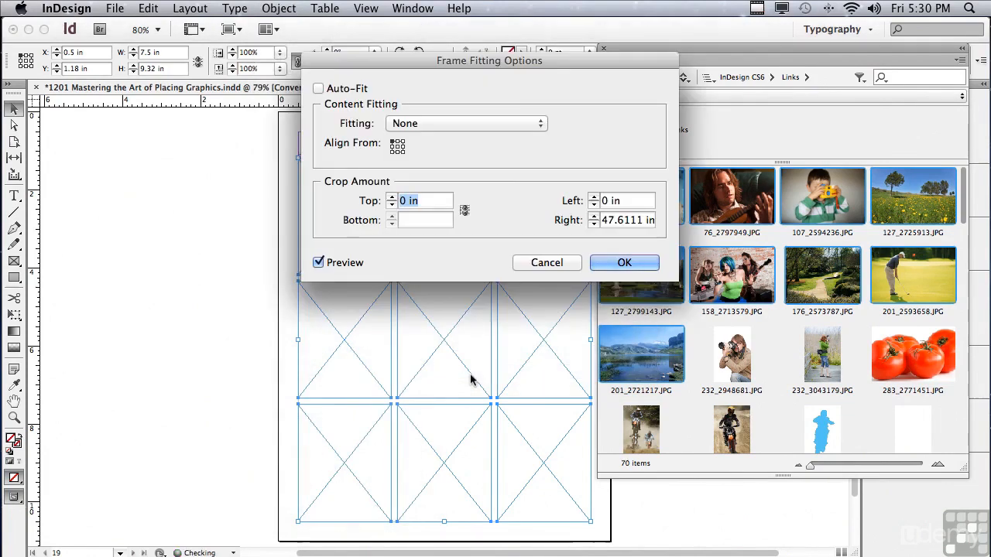
pyautogui.moveTo(356, 65); pyautogui.dragTo(343, 112)
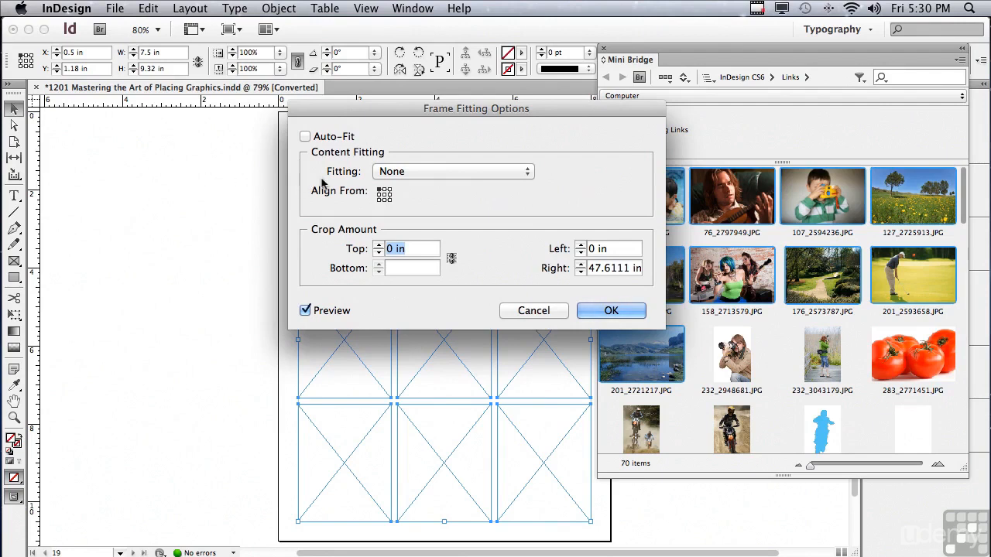
pyautogui.click(401, 175)
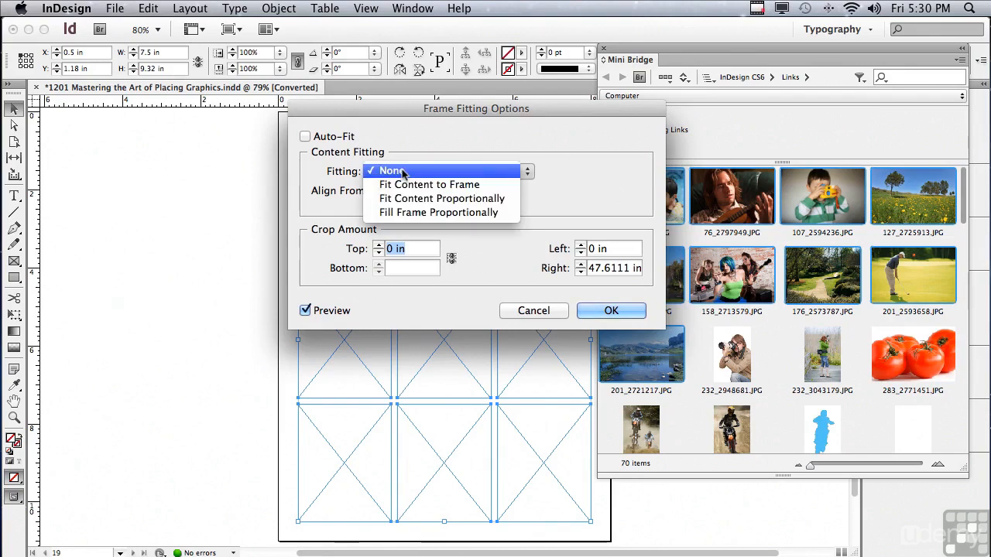
pyautogui.click(406, 213)
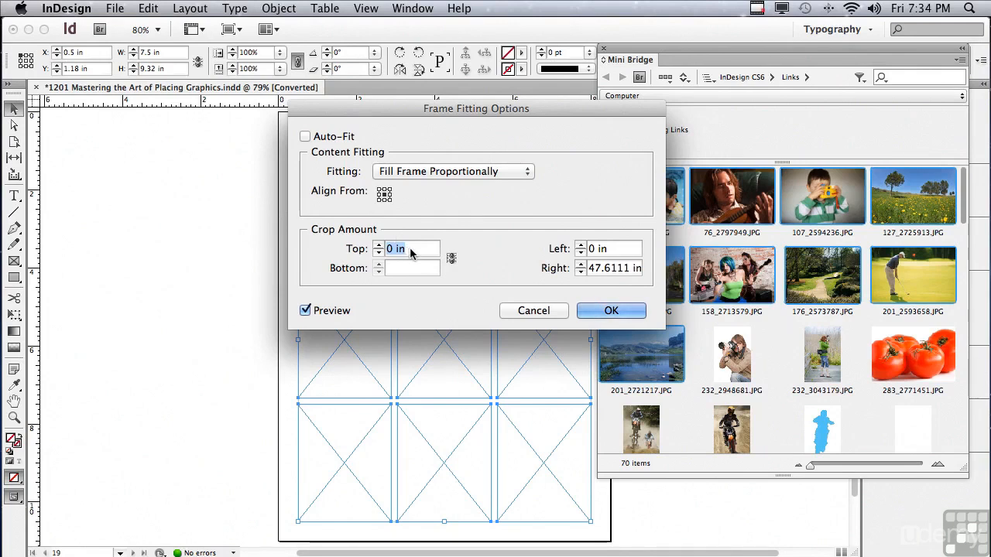
# Step: Set the bottom and right crop amounts to 0 in and apply the frame fitting options
pyautogui.click(397, 269)
pyautogui.write('0')
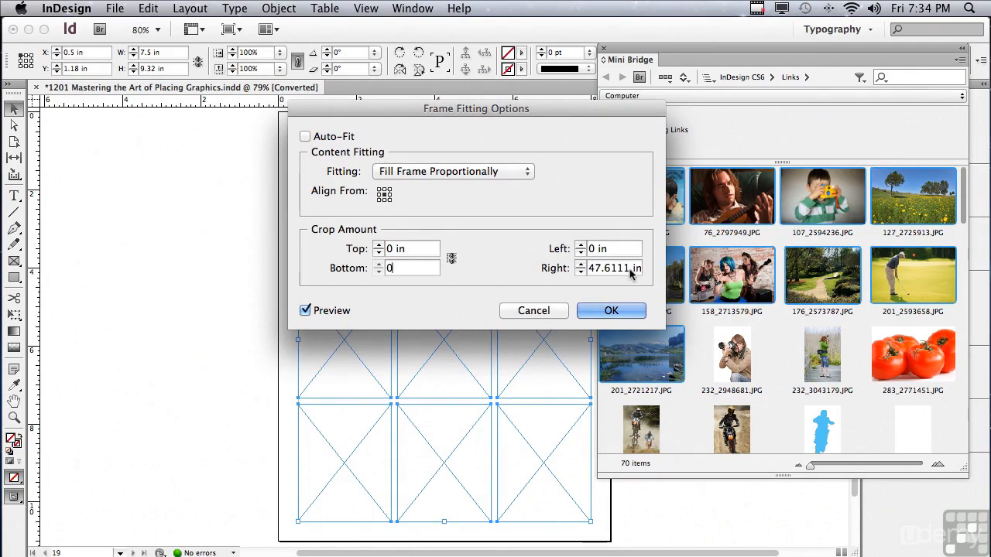
pyautogui.moveTo(630, 267); pyautogui.dragTo(573, 269)
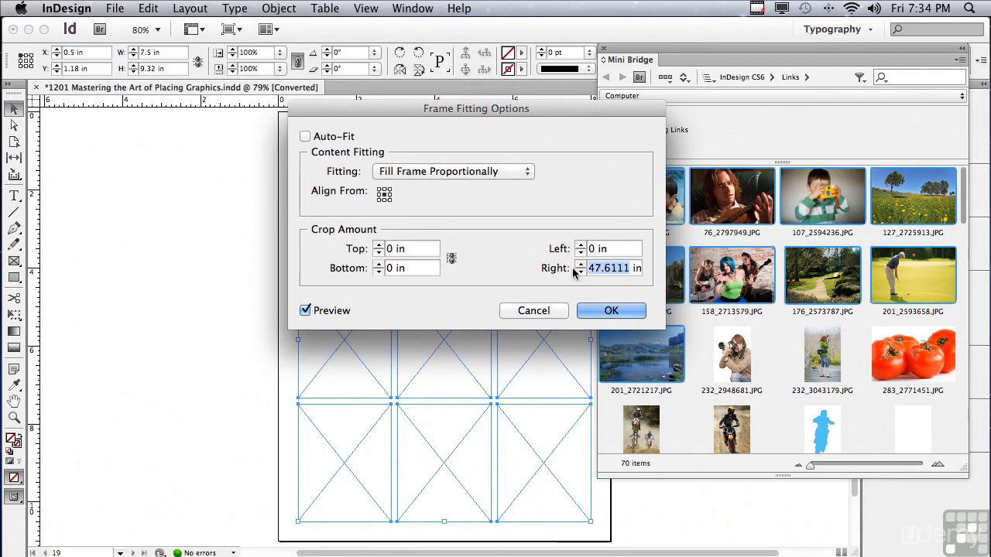
pyautogui.write('0')
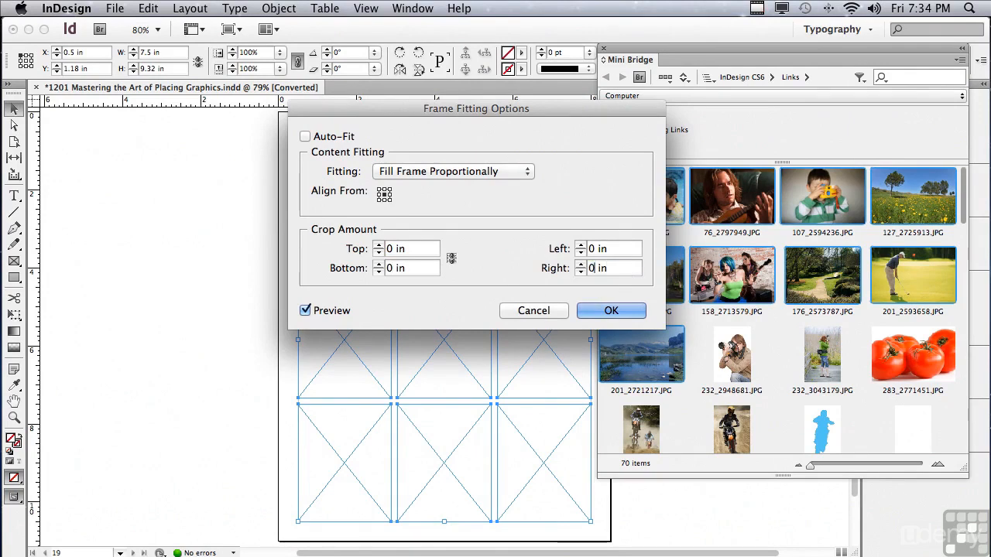
pyautogui.click(612, 309)
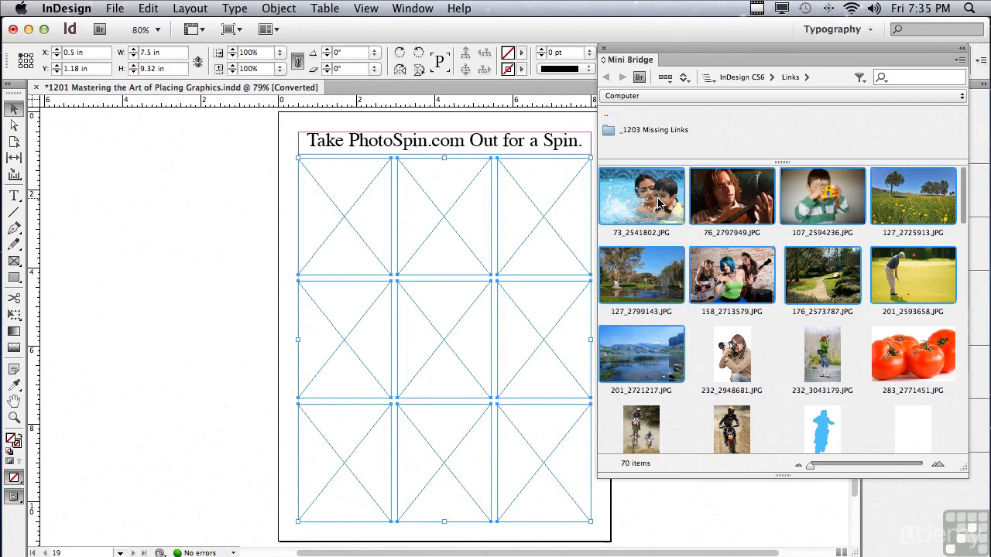
# Step: Load the nine selected Mini Bridge images and place them into the grid frames row by row, starting with 107_2594236.JPG
pyautogui.moveTo(659, 203); pyautogui.dragTo(200, 192)
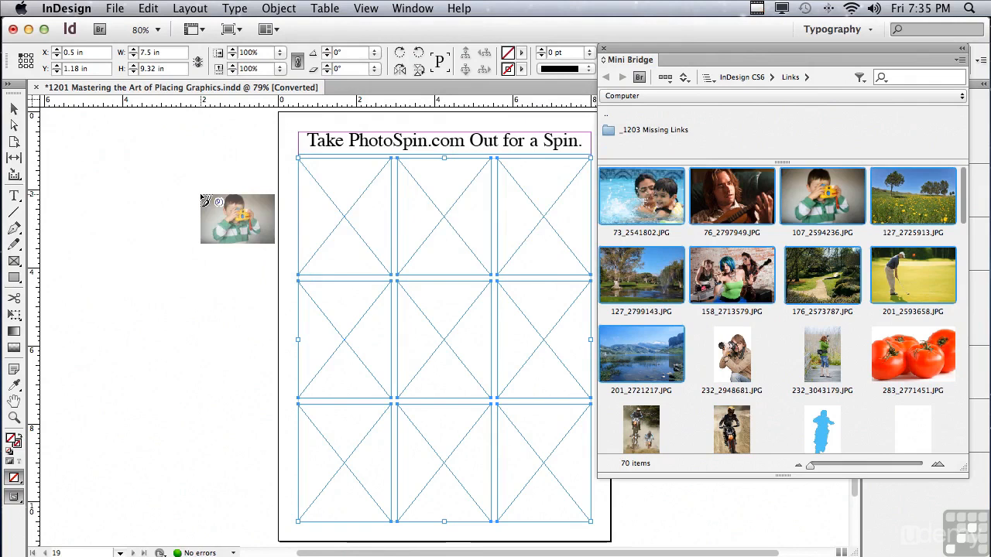
pyautogui.moveTo(330, 197); pyautogui.dragTo(331, 197)
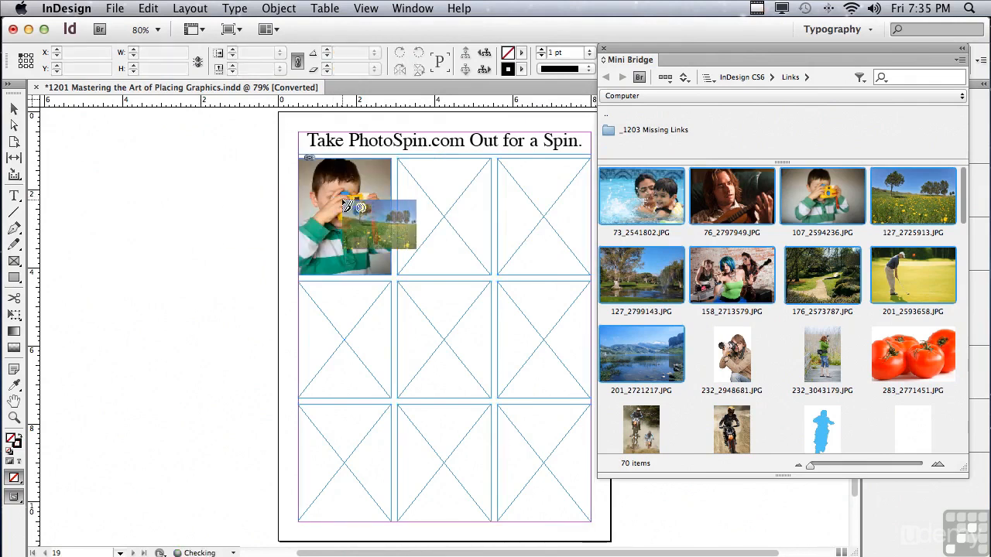
pyautogui.click(433, 213)
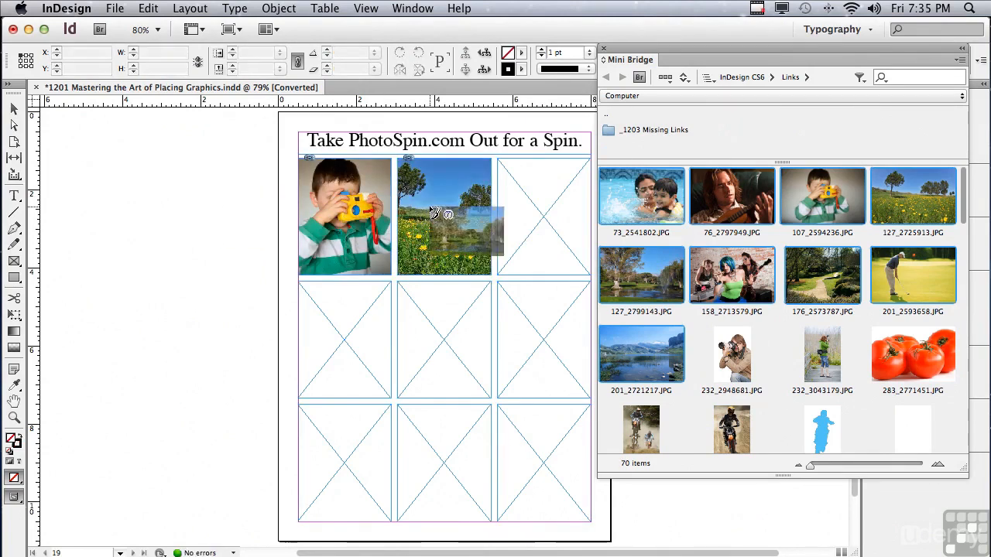
pyautogui.click(565, 232)
pyautogui.click(335, 352)
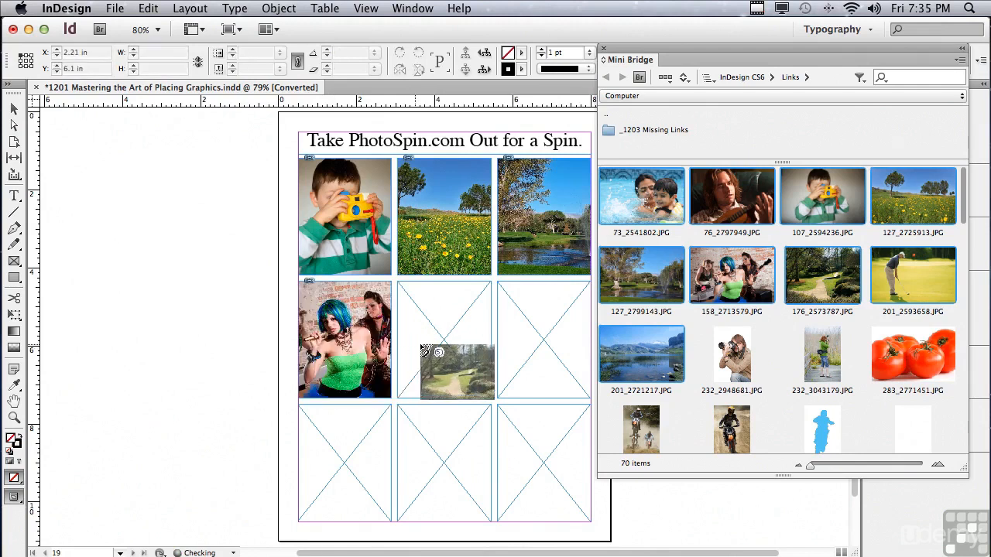
pyautogui.click(426, 348)
pyautogui.click(540, 346)
pyautogui.click(368, 469)
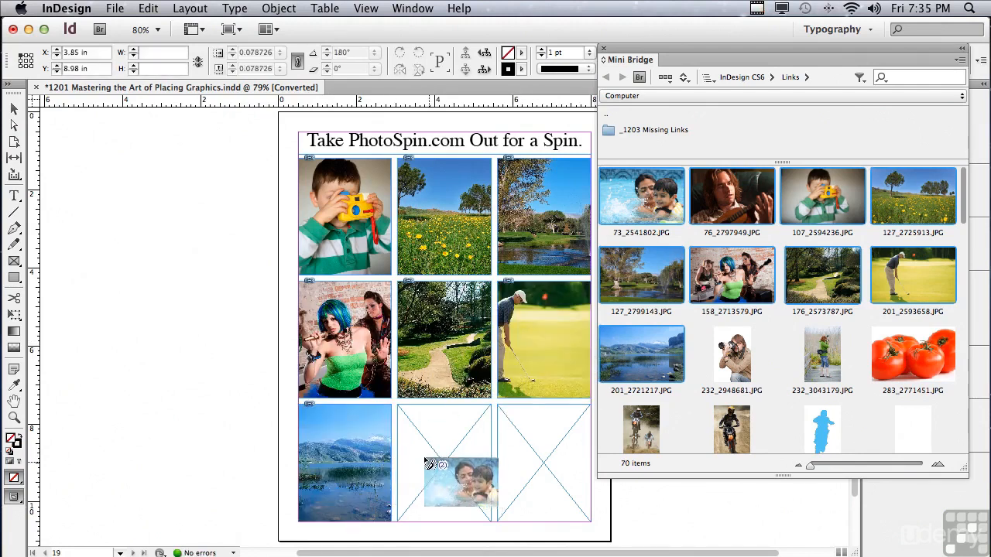
pyautogui.click(428, 464)
pyautogui.press('Escape')
pyautogui.click(520, 464)
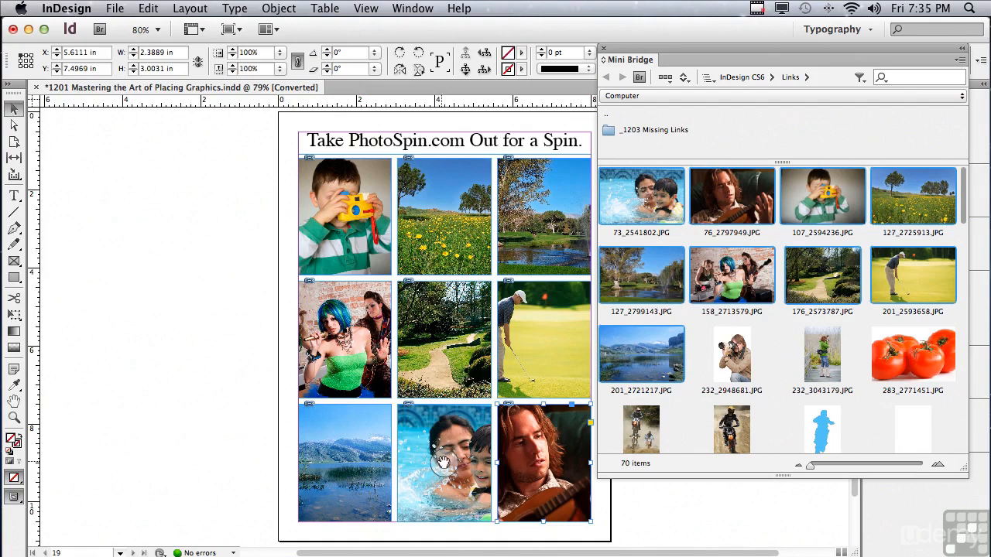
# Step: Shift the swimming photo to the left and the golfer photo to the right within their frames to show both subjects fully
pyautogui.moveTo(444, 463); pyautogui.dragTo(431, 464)
pyautogui.click(537, 335)
pyautogui.moveTo(536, 335); pyautogui.dragTo(560, 338)
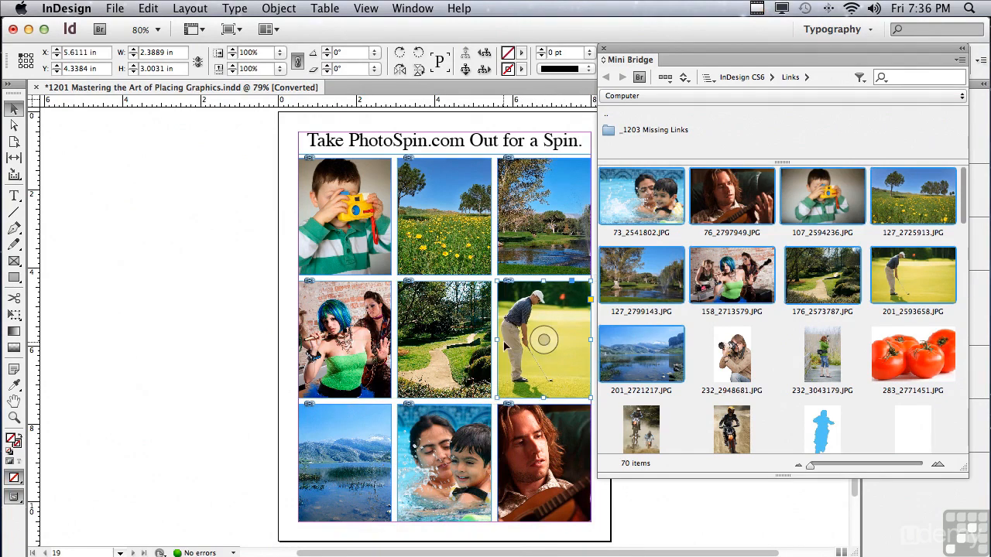